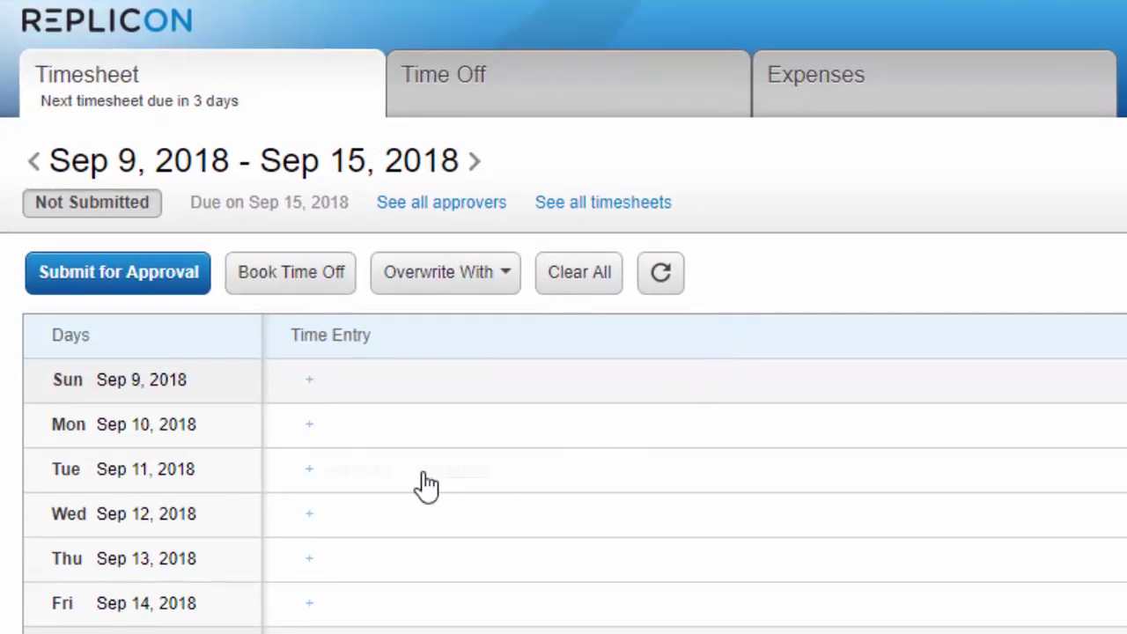
- Add a new Monday Sep 10 time entry from 9:00 to 5:00
left_click(309, 430)
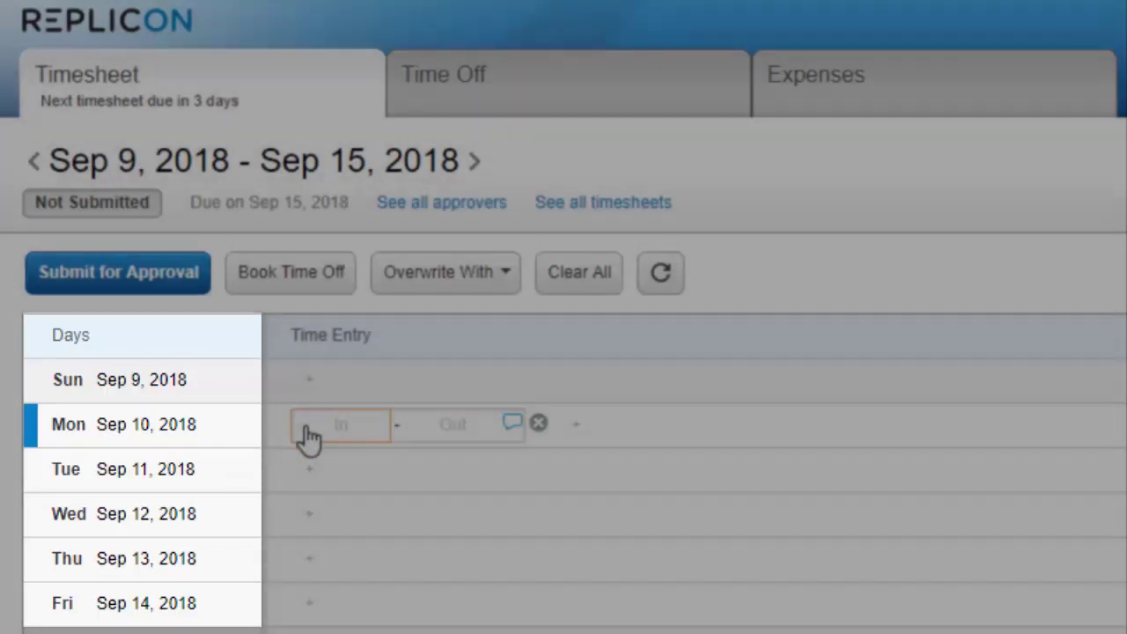
type("9")
key("Tab")
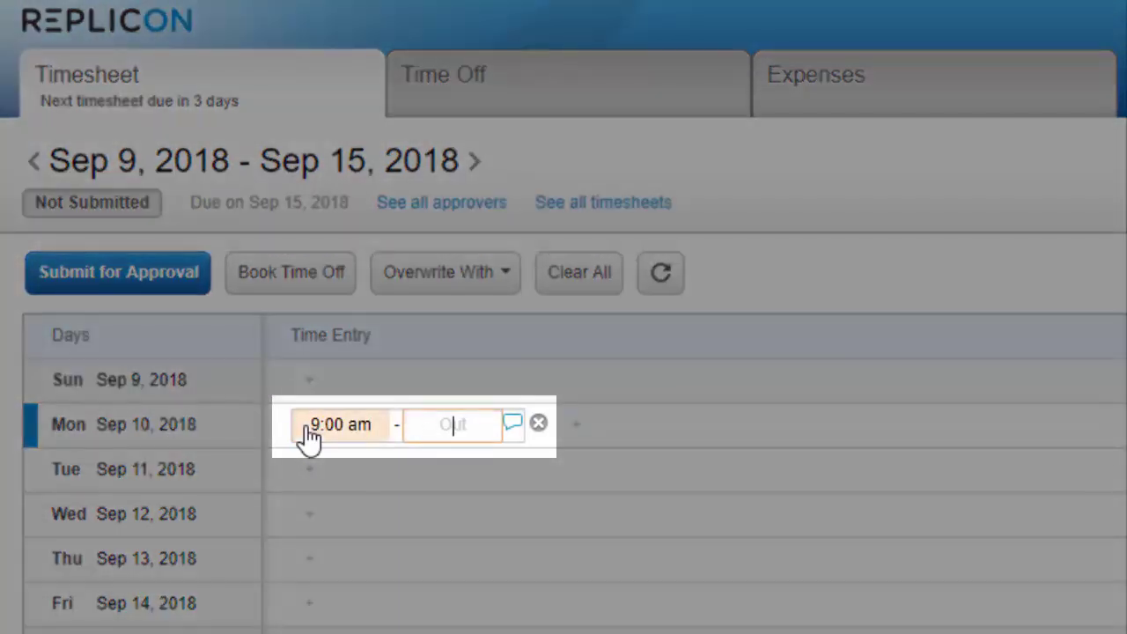
type("5:00 pm")
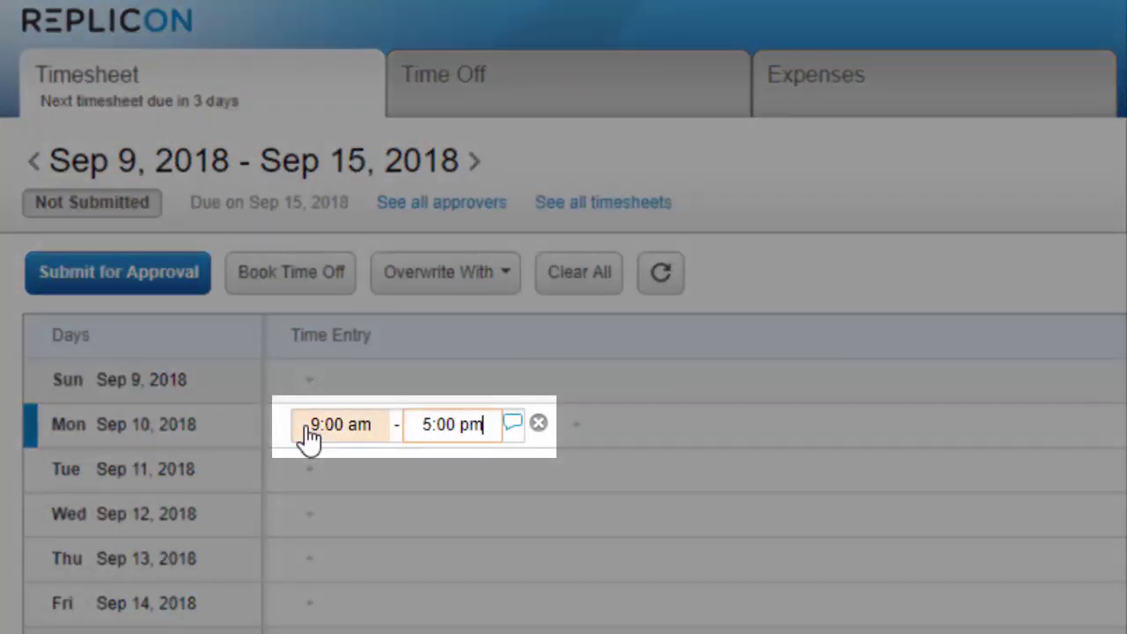
key("Tab")
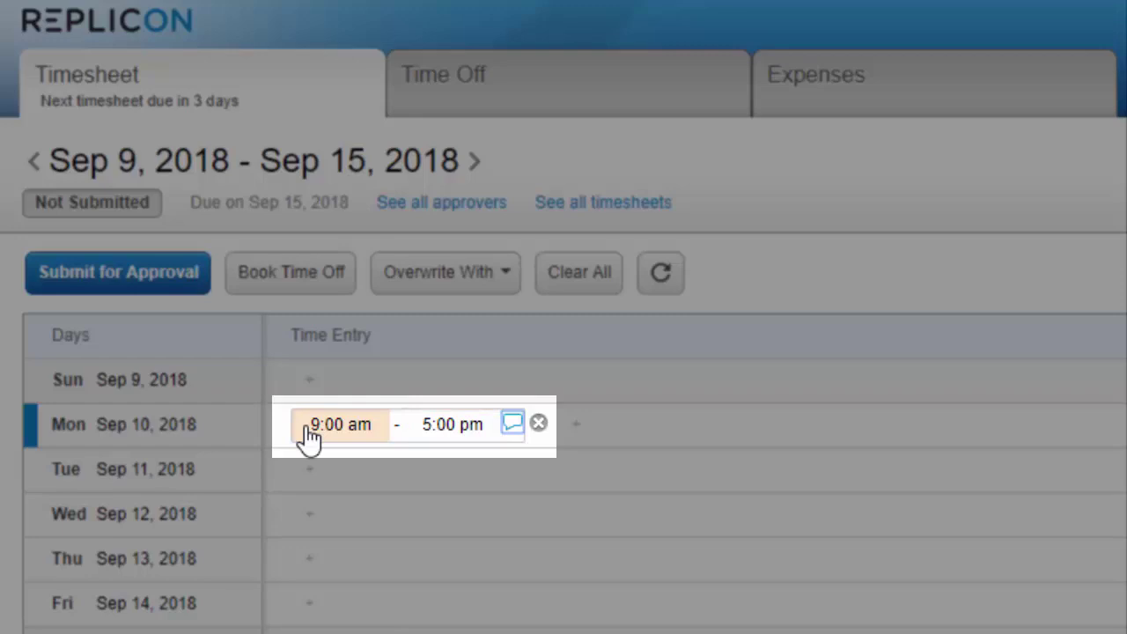
- Change the entry to overnight, 9:00 pm in and 5:00 am out
left_click(367, 431)
left_click(370, 430)
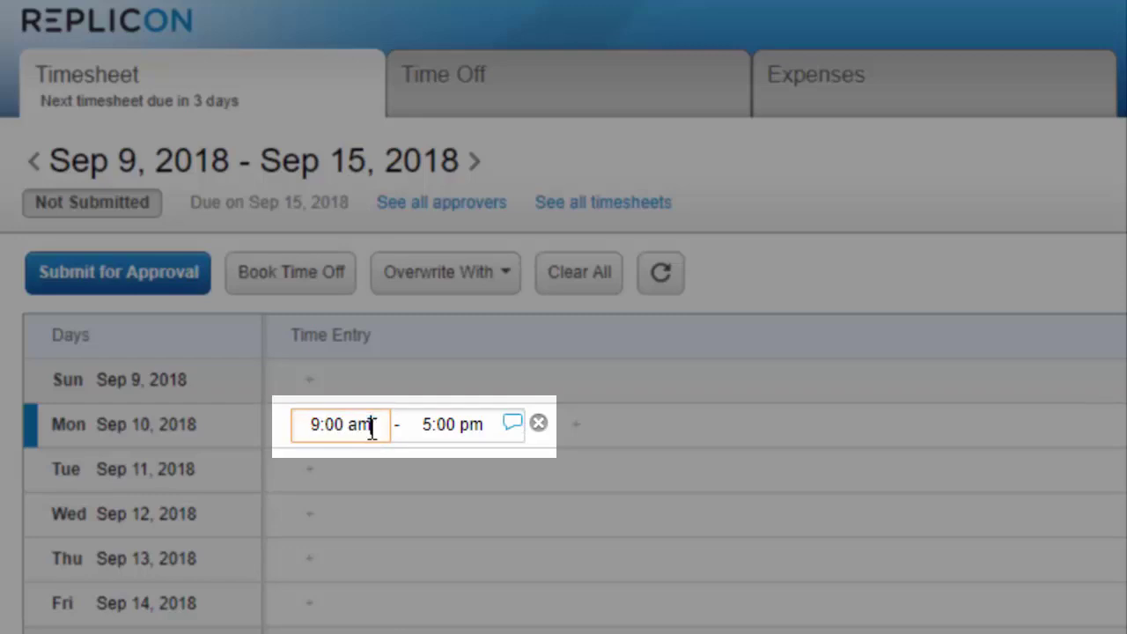
double_click(361, 432)
type("pm")
left_click(487, 426)
left_click(472, 428)
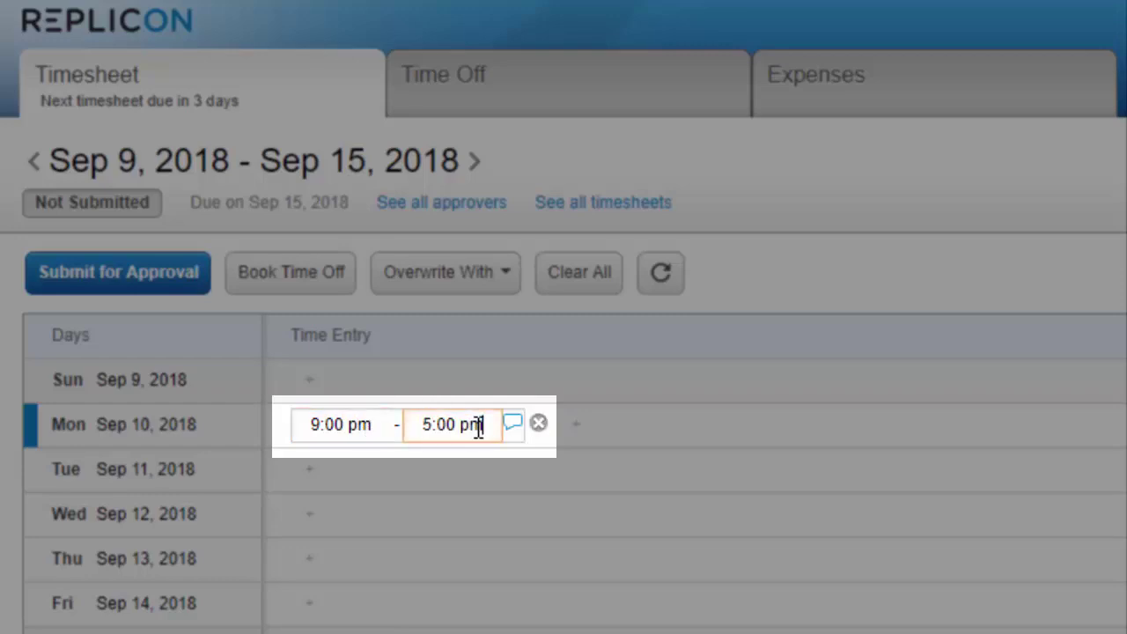
double_click(467, 425)
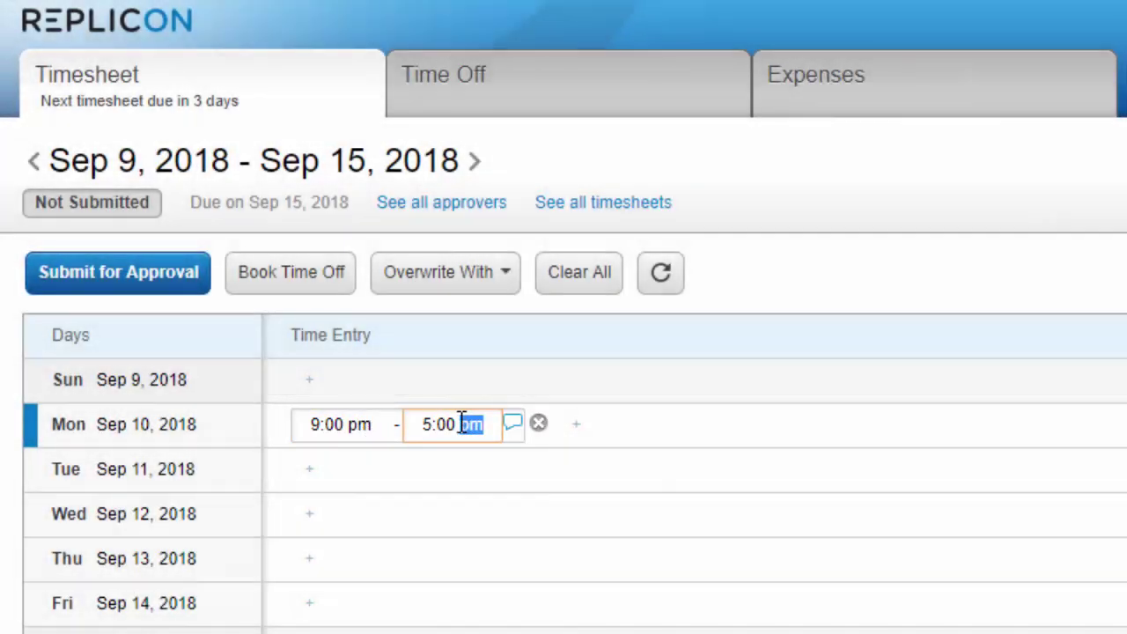
type("am")
left_click(567, 520)
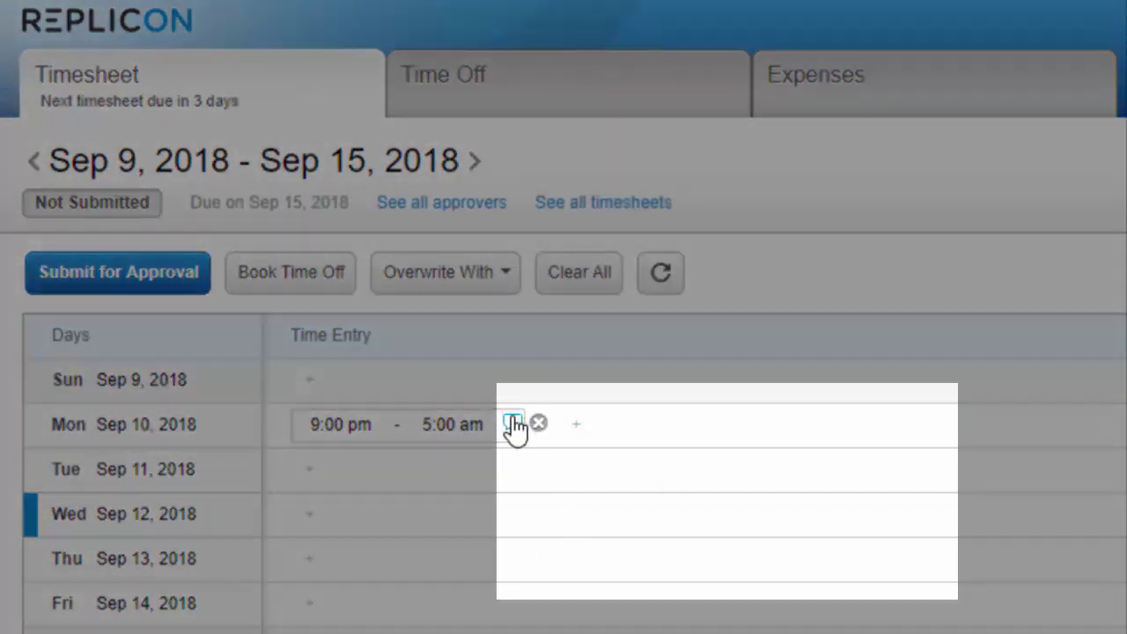
- Add the comment 'New week!' to Monday's 9:00 pm entry, then add a Monday break
left_click(513, 425)
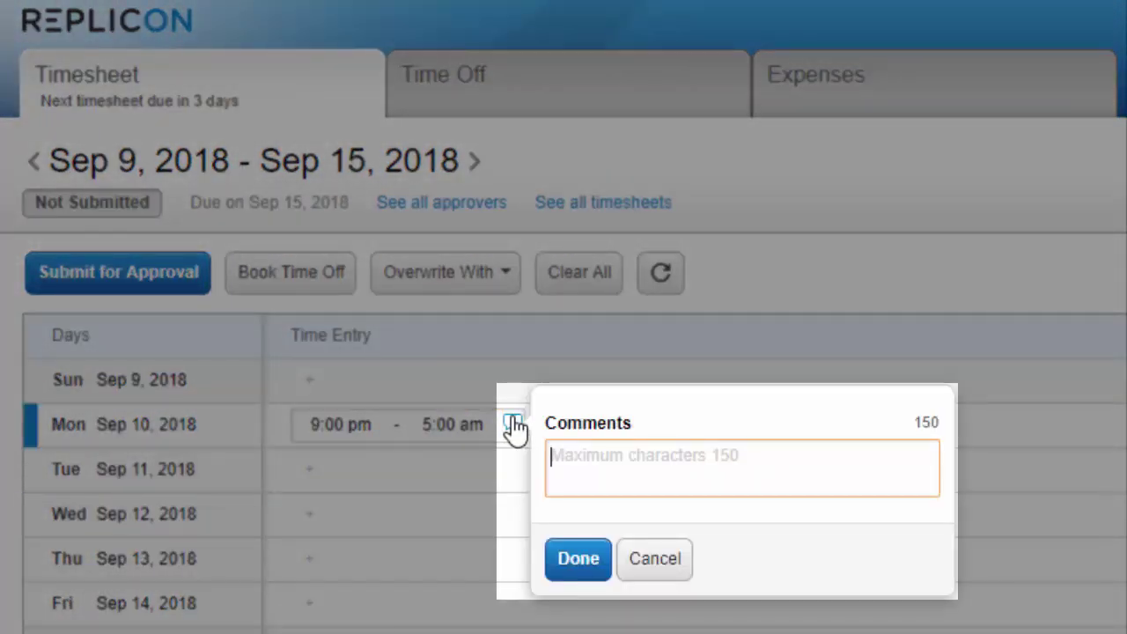
type("New week!")
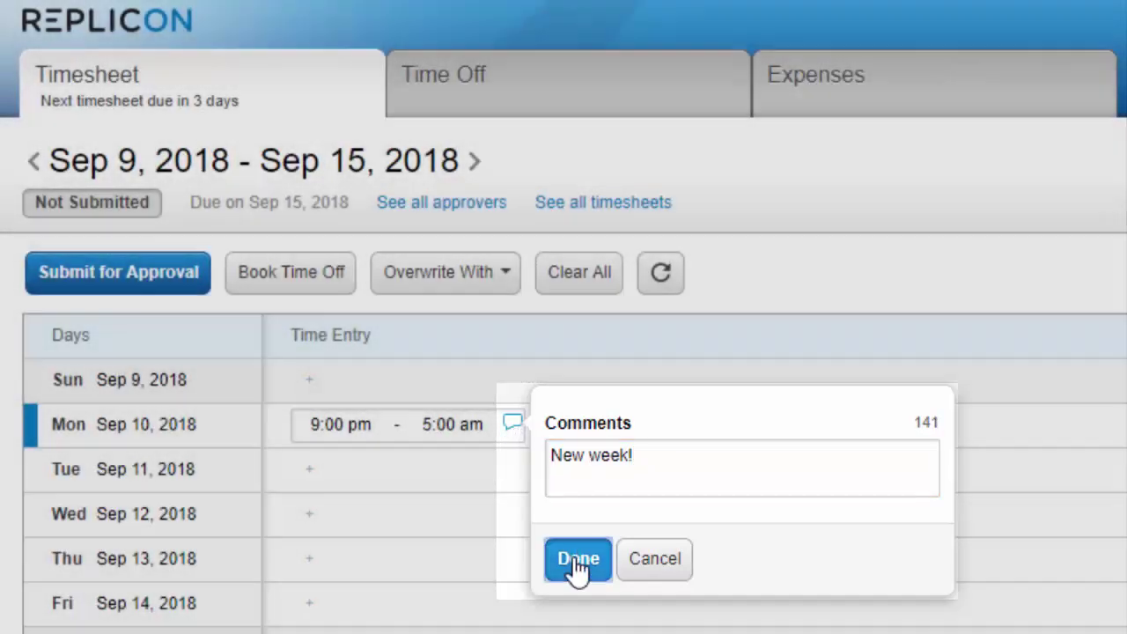
left_click(576, 562)
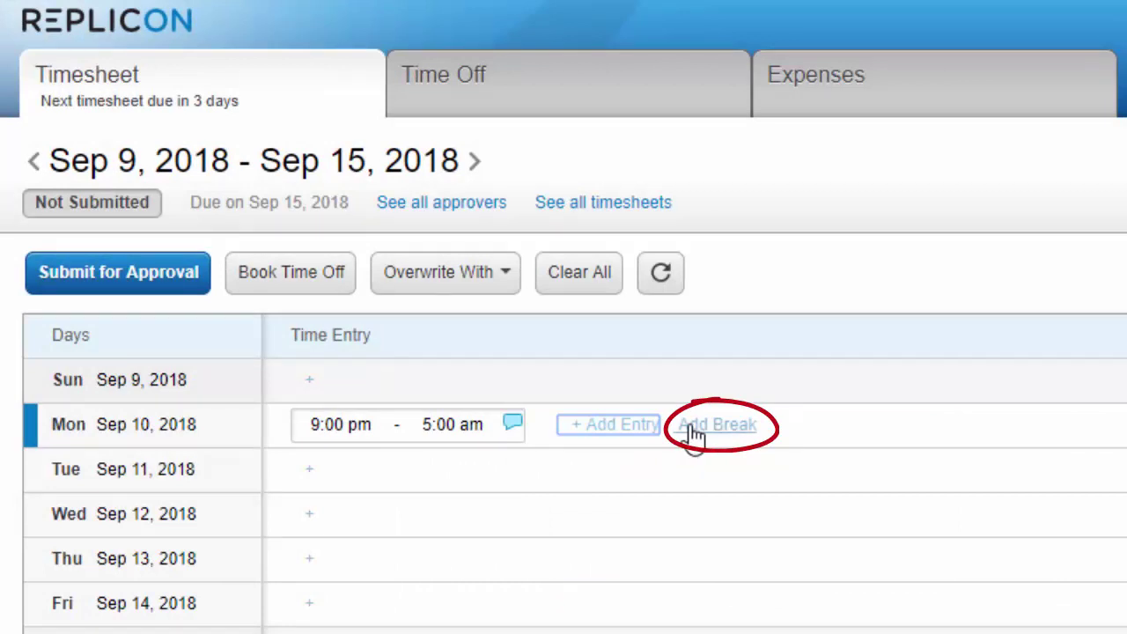
left_click(694, 432)
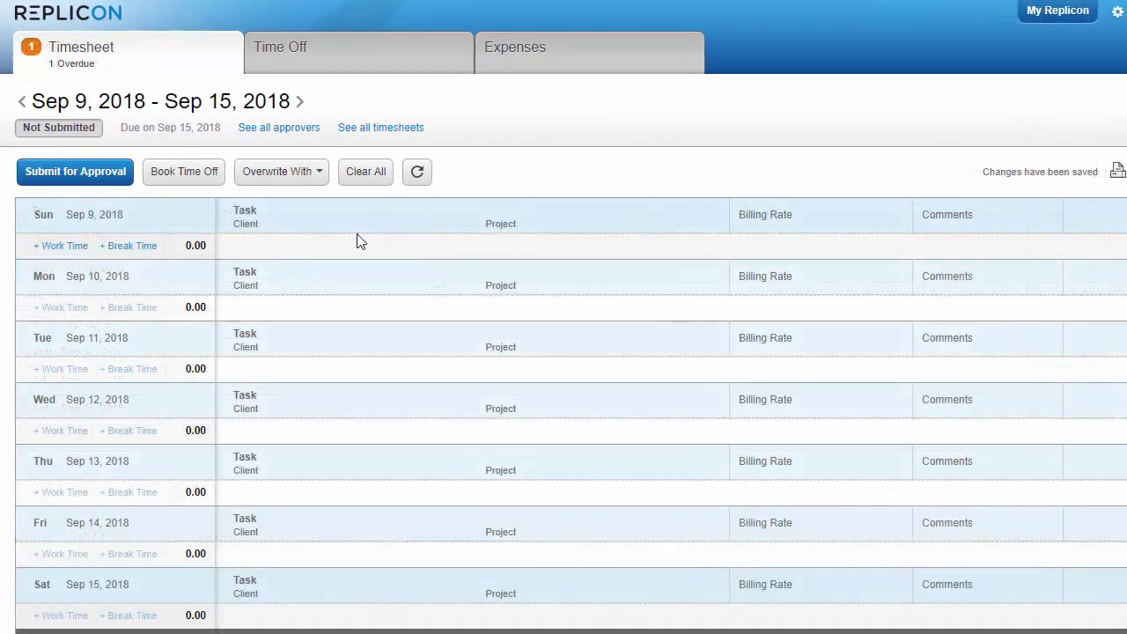
- Add a Sunday Sep 9 work time row from 9:00 am to 5:00 pm
left_click(78, 253)
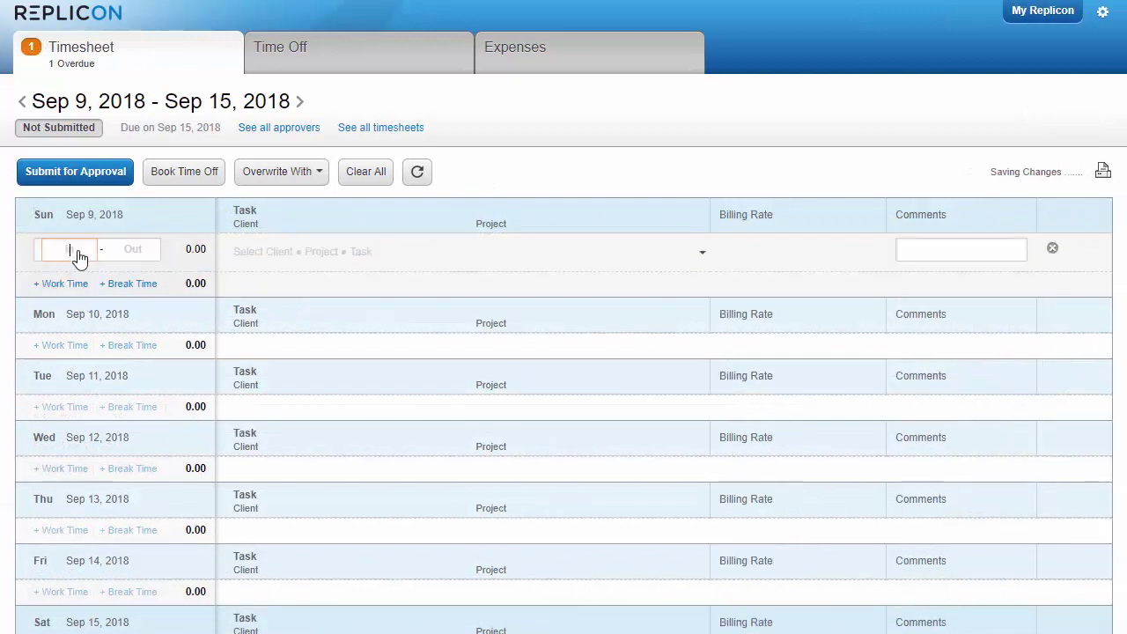
type("9")
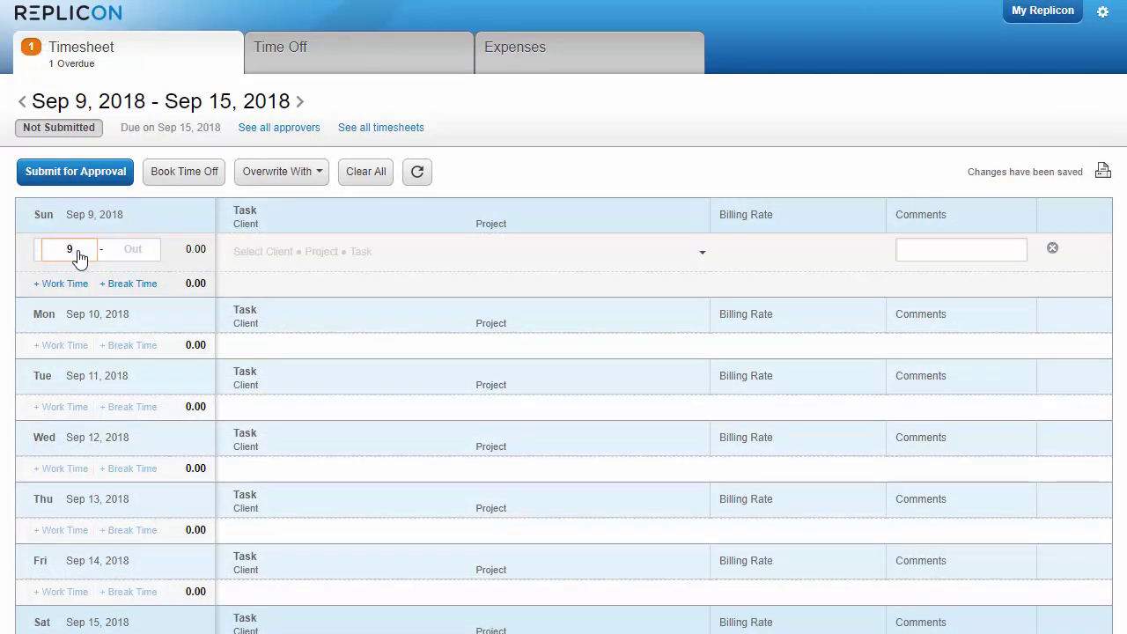
key("Tab")
type("5")
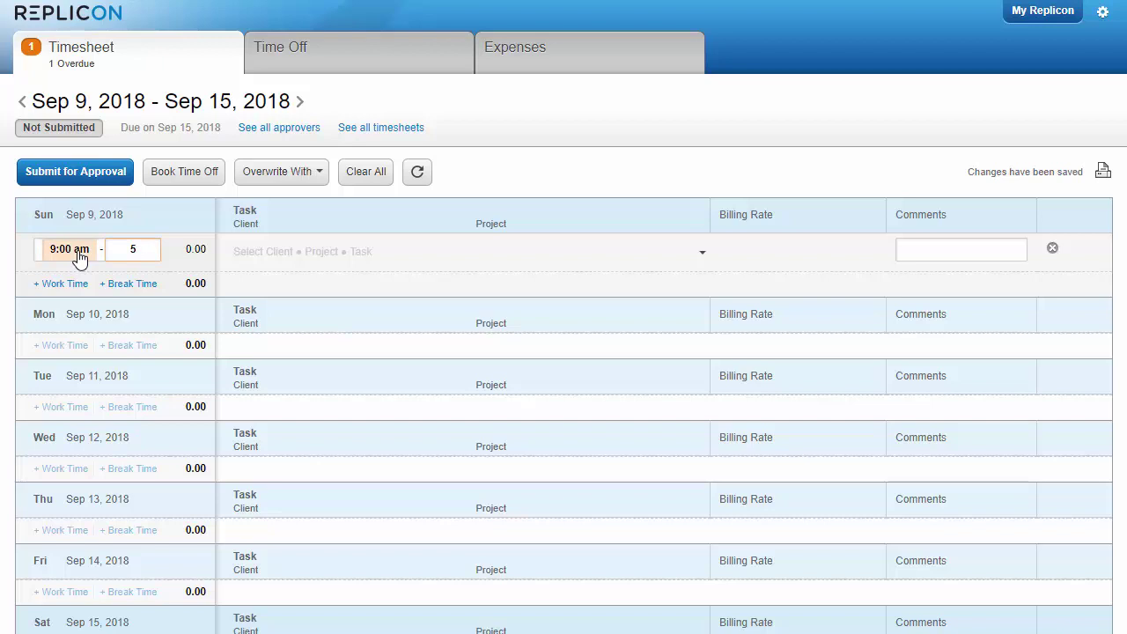
key("Tab")
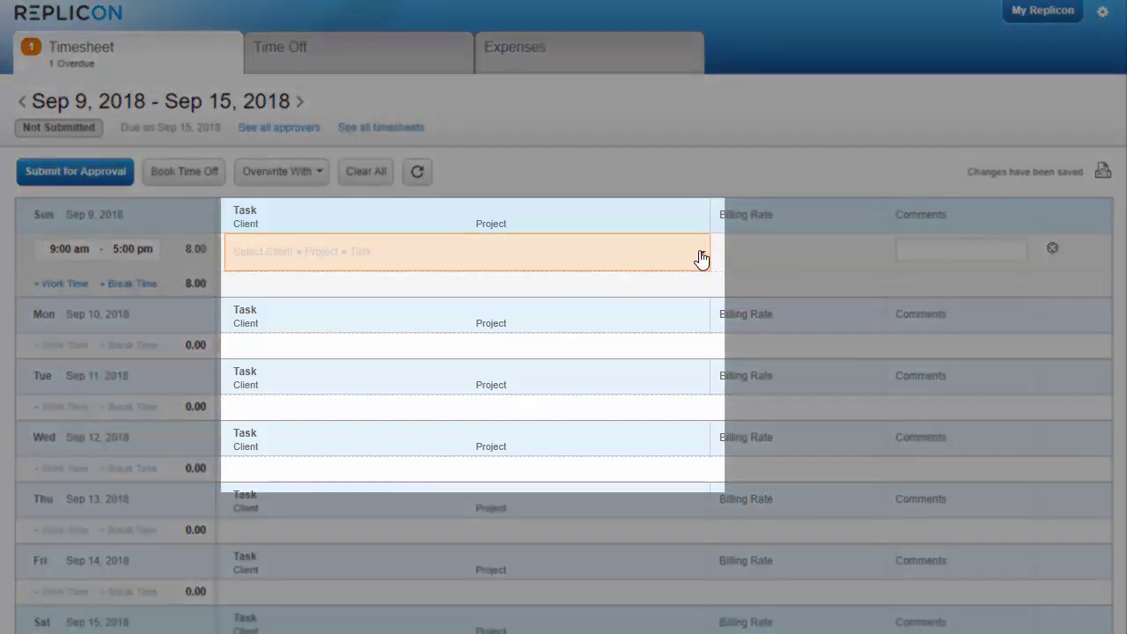
- Assign it to Advantage Technologies' ERP - On-Prem to SAAS Migration project, billed as Billable
left_click(702, 257)
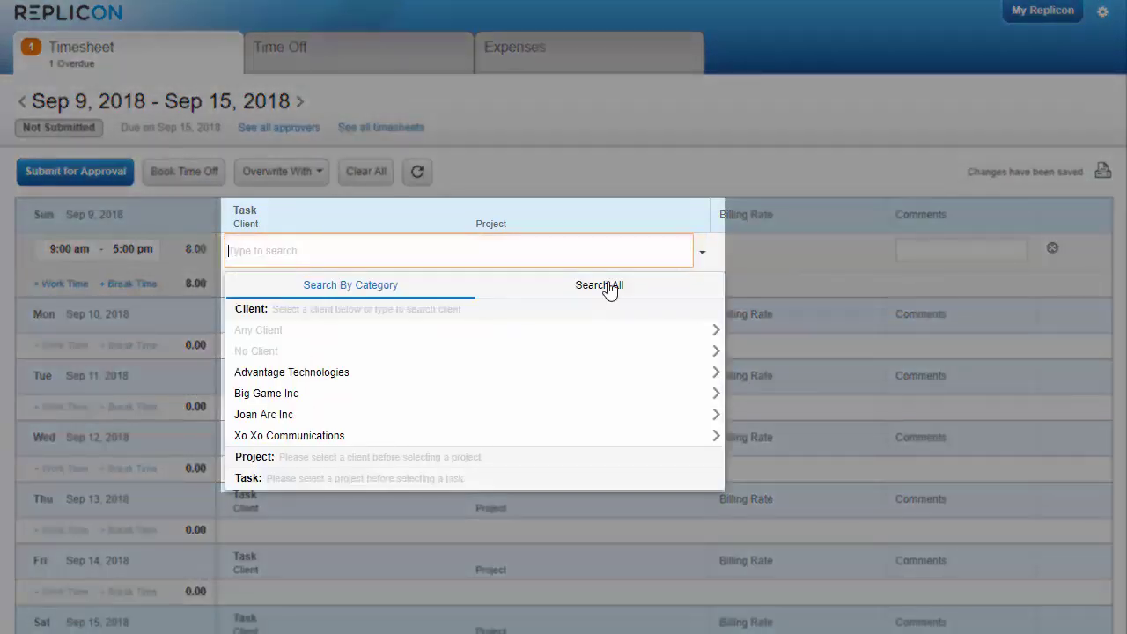
left_click(390, 372)
left_click(390, 373)
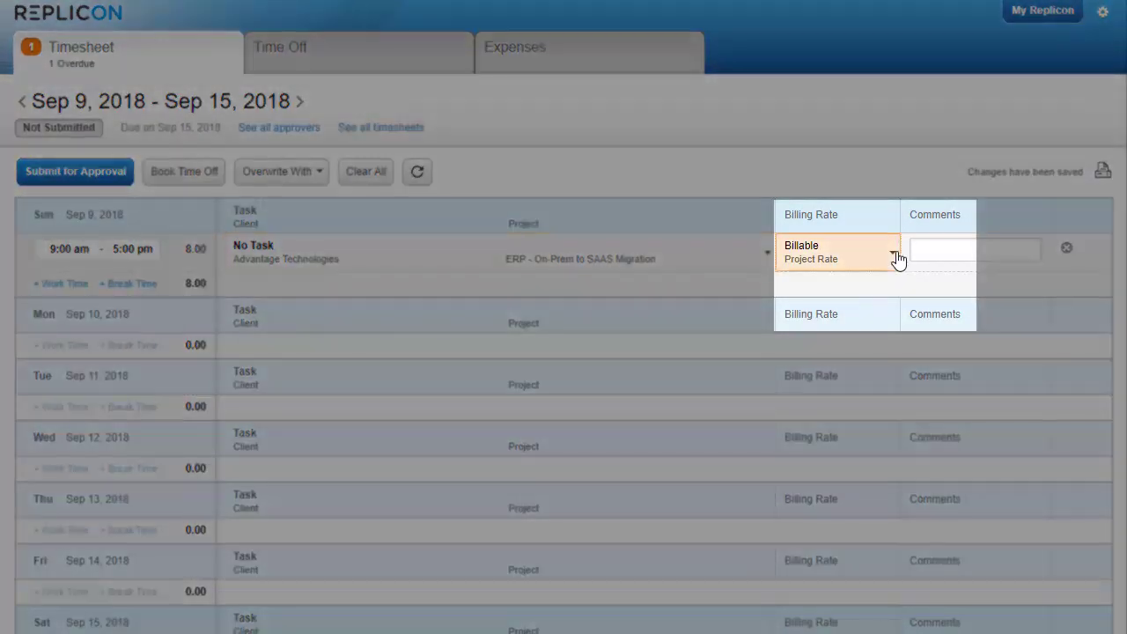
left_click(893, 253)
left_click(889, 310)
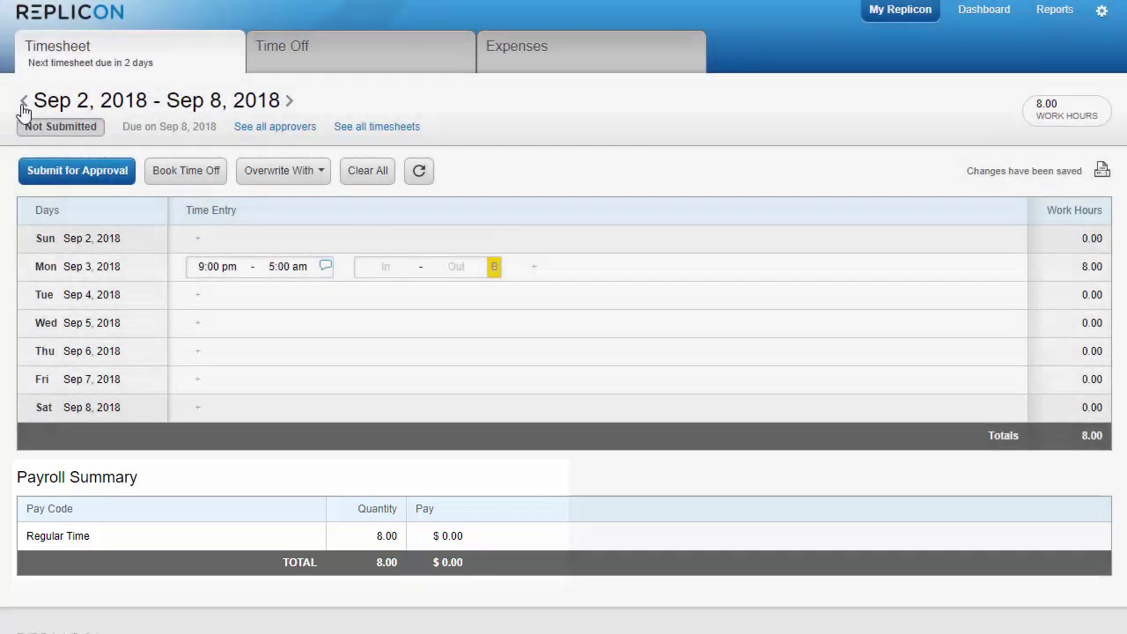
- Step back one week to the Aug 26 – Sep 1, 2018 timesheet
left_click(24, 102)
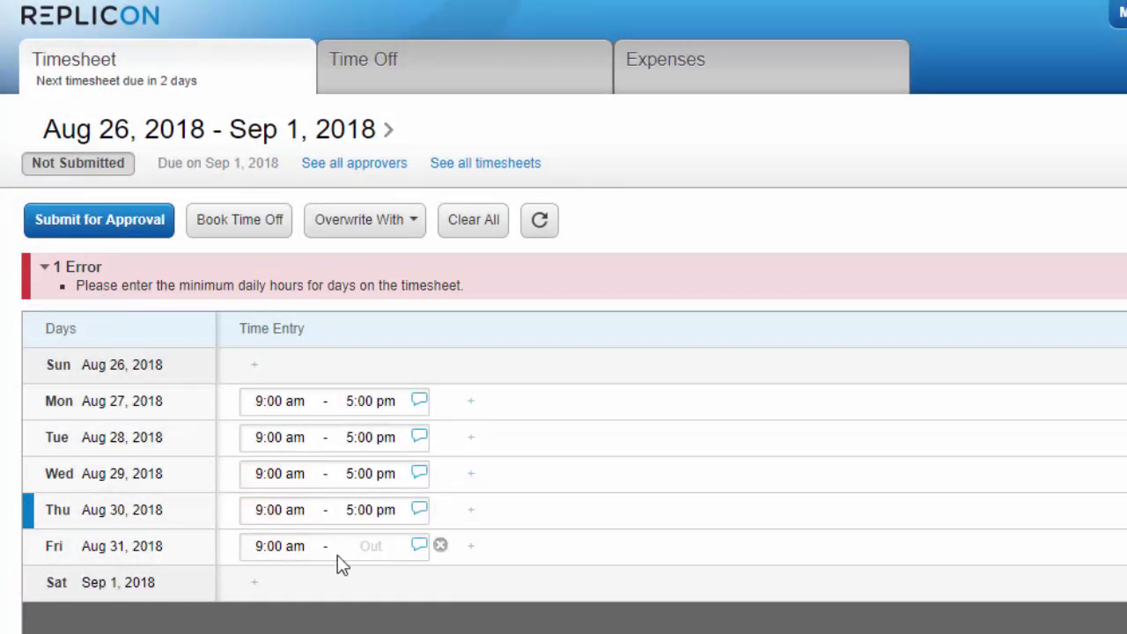
- Give Friday Aug 31 a 5:00 pm out time and refresh the totals to 40.00 hours
left_click(372, 553)
type("5:00 pm")
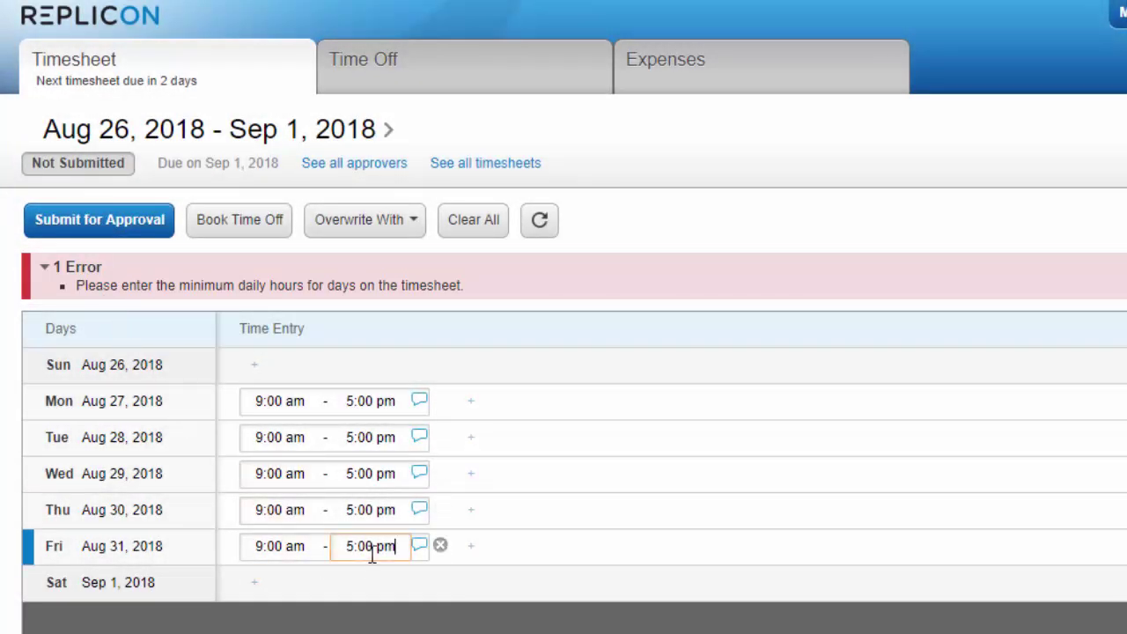
key("Tab")
left_click(540, 220)
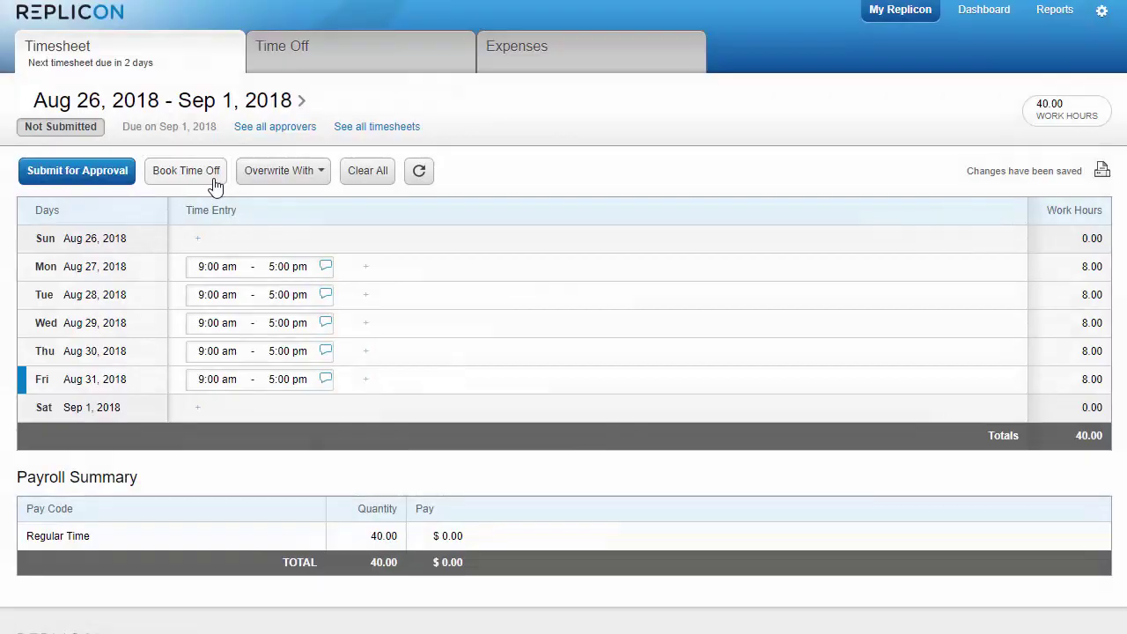
left_click(215, 185)
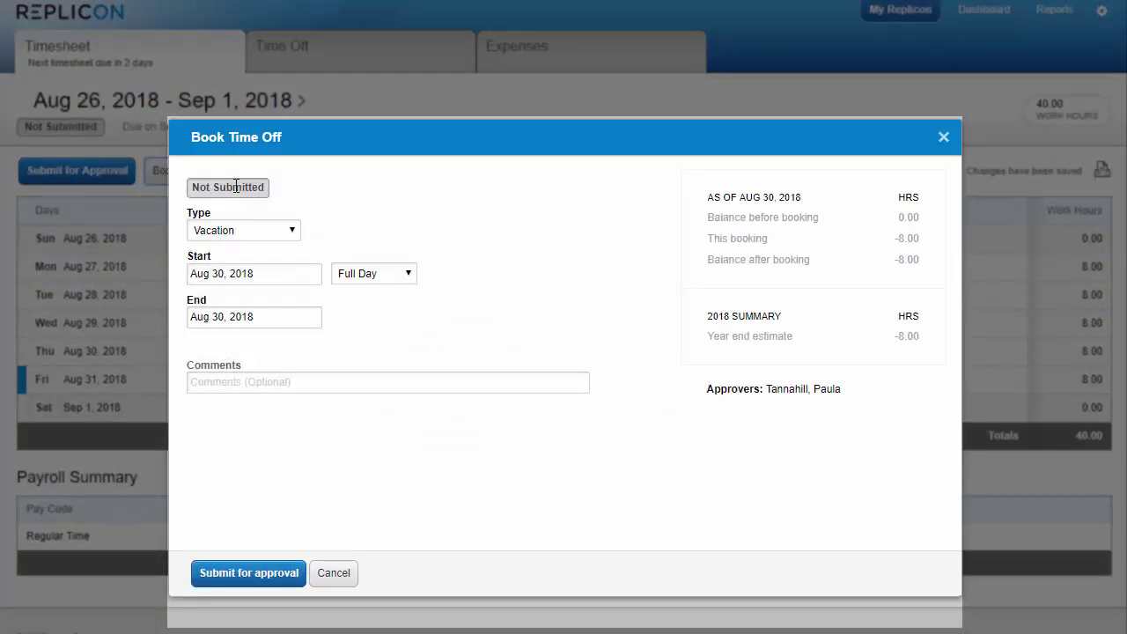
left_click(293, 236)
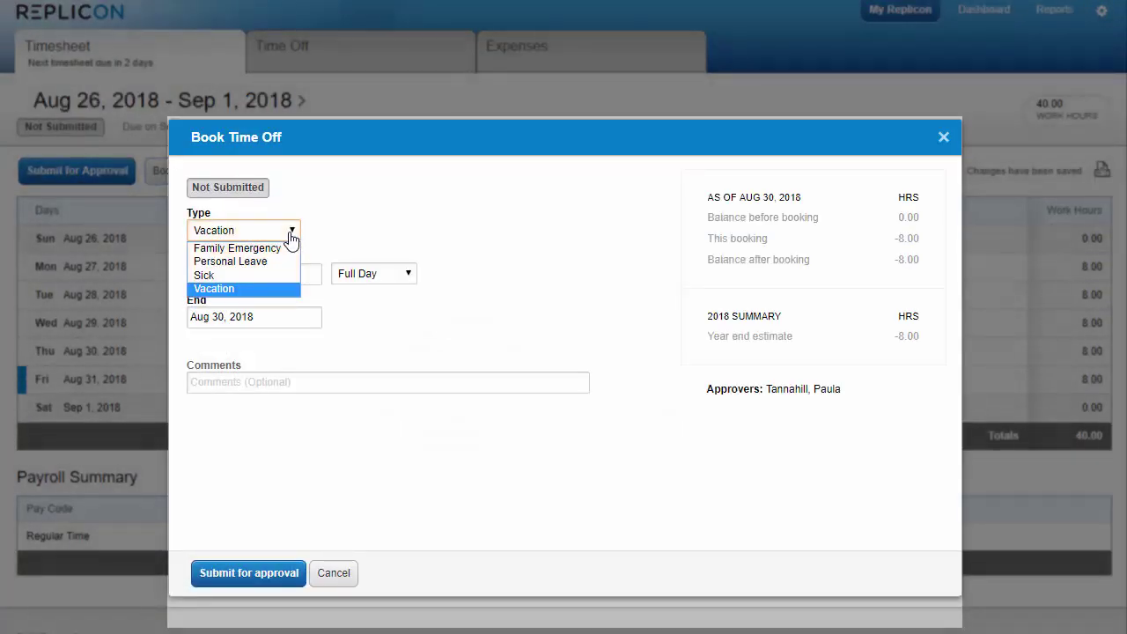
left_click(281, 274)
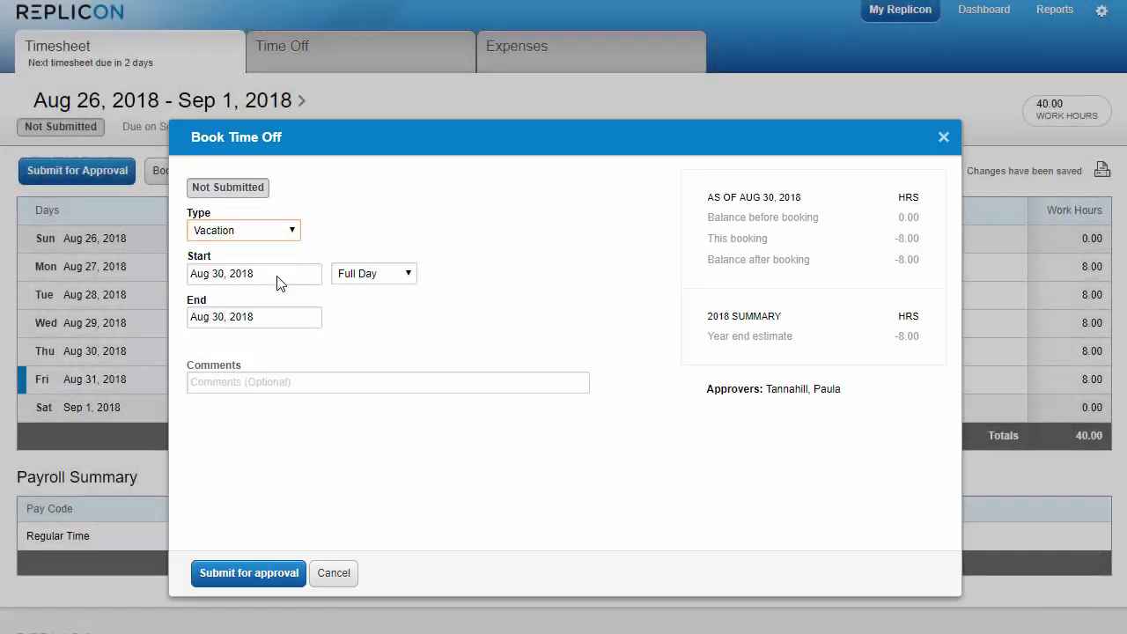
left_click(339, 573)
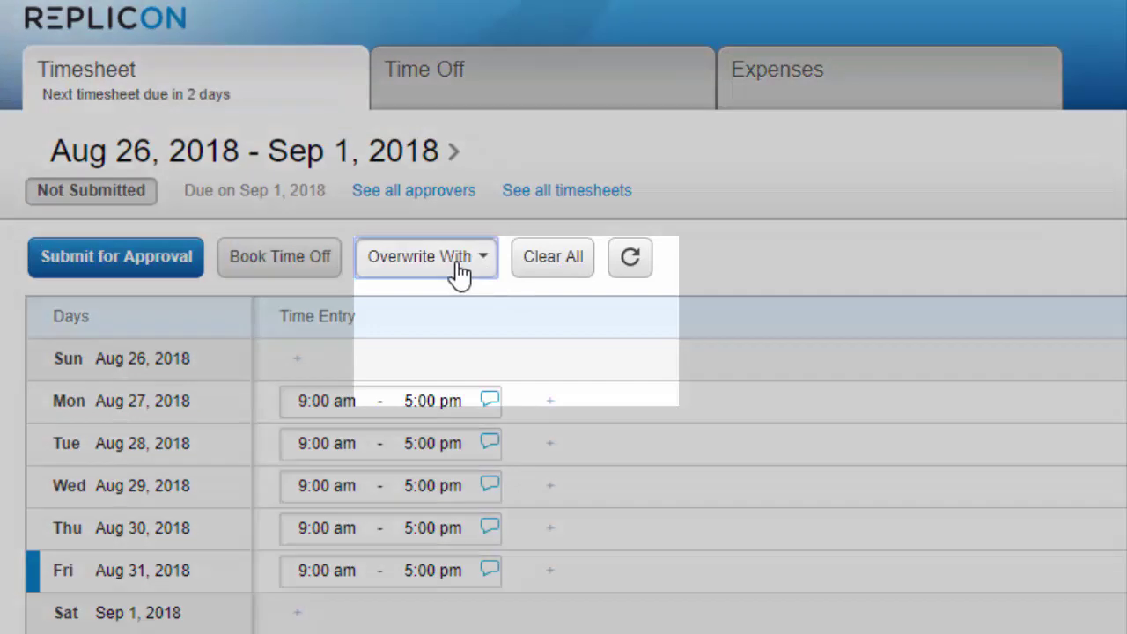
left_click(460, 272)
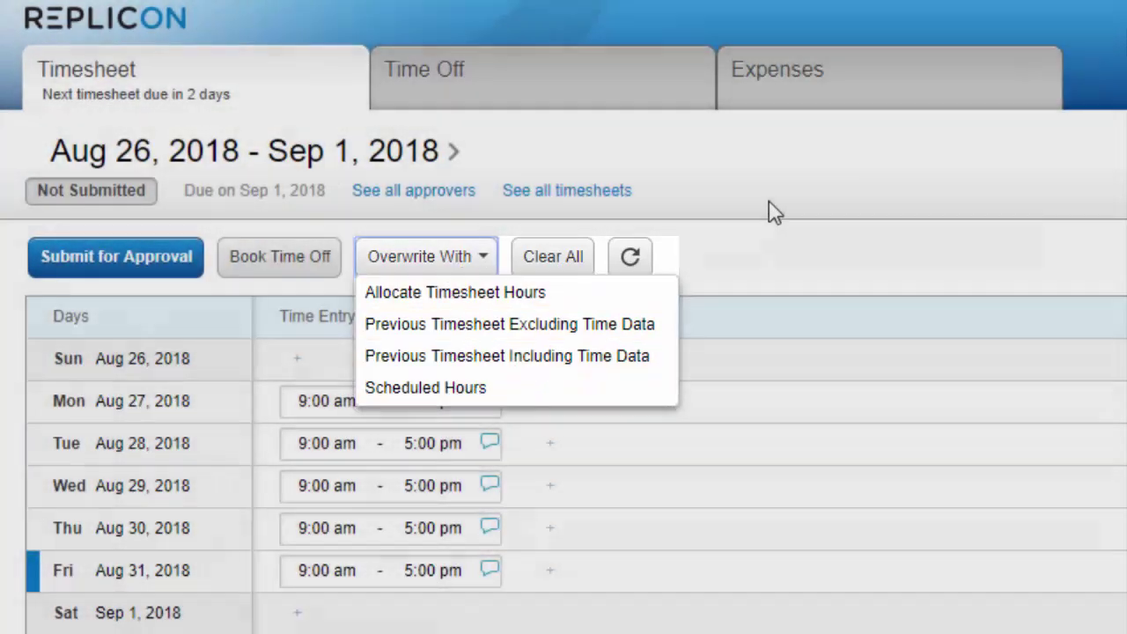
left_click(773, 210)
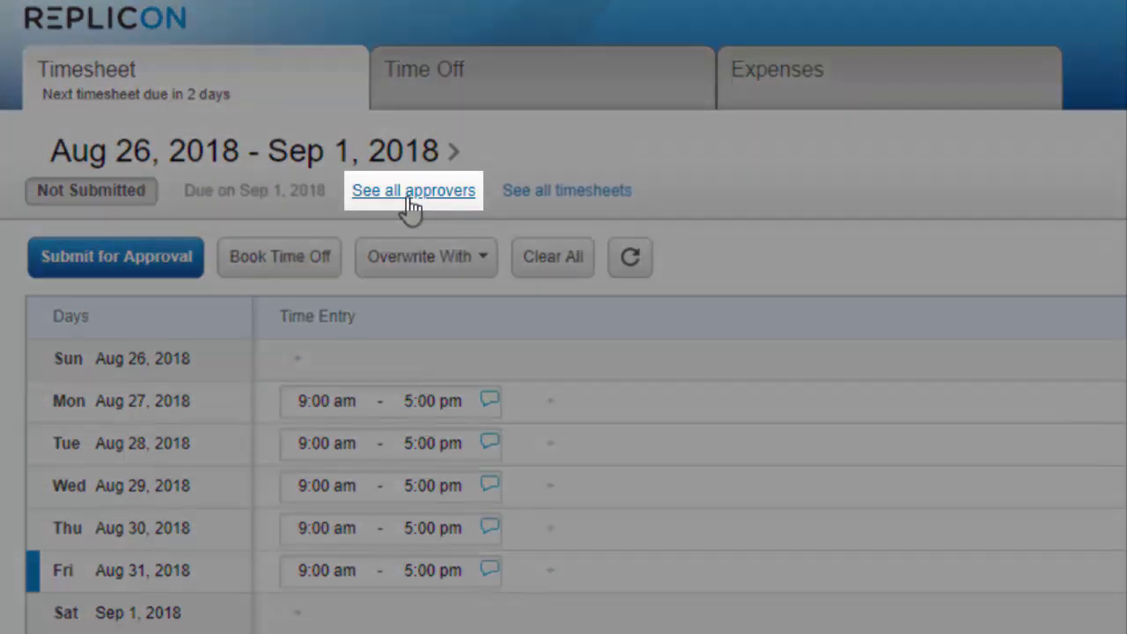
left_click(411, 206)
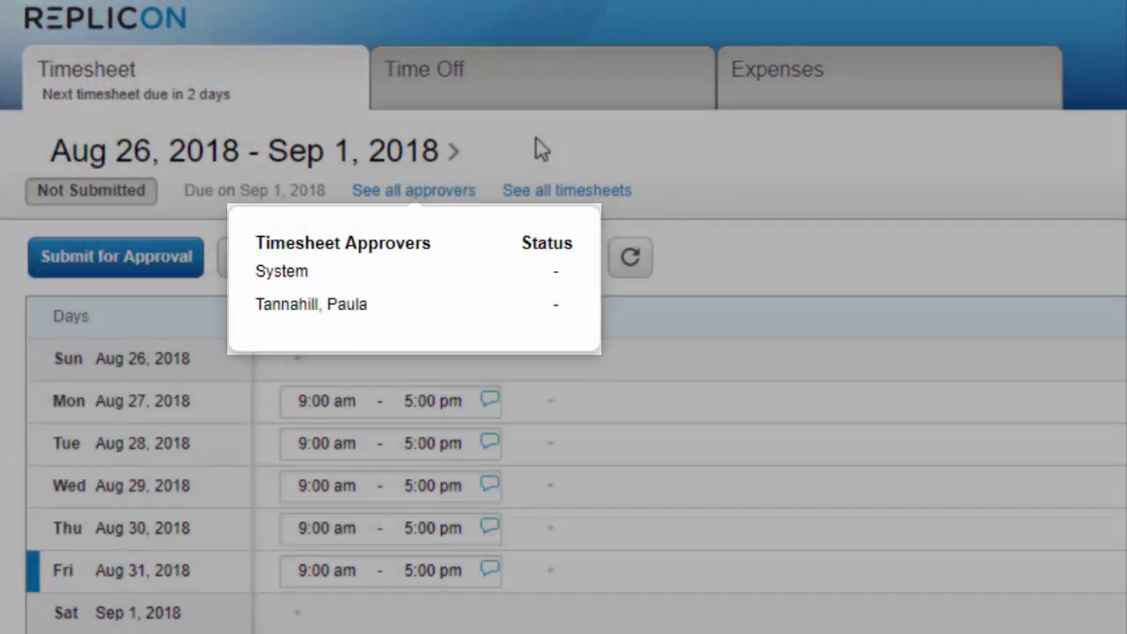
left_click(535, 146)
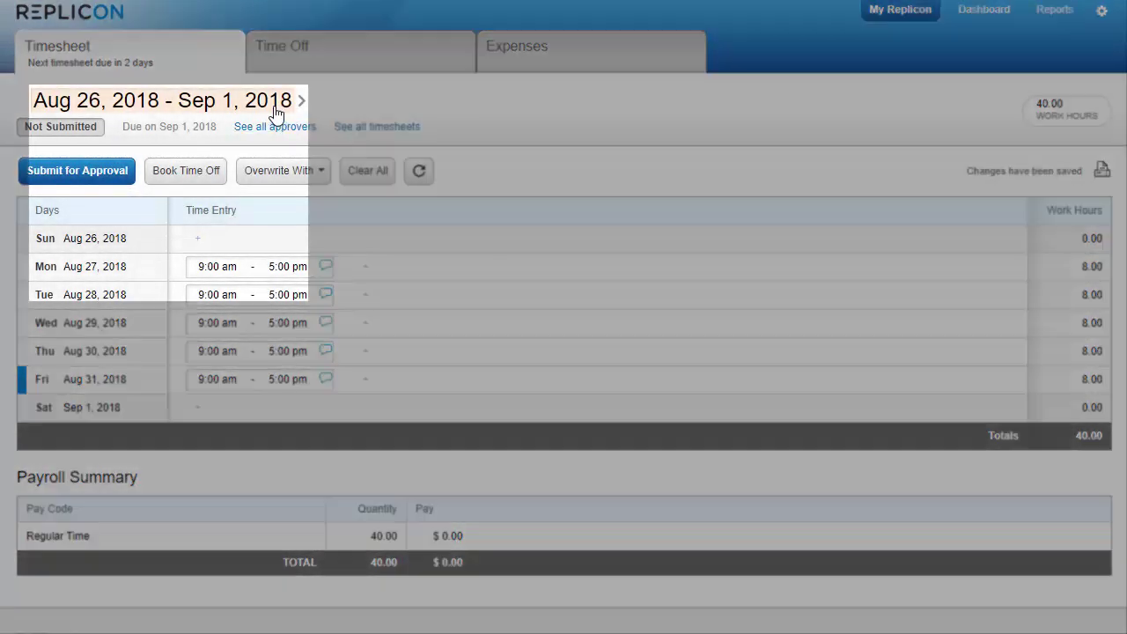
left_click(276, 113)
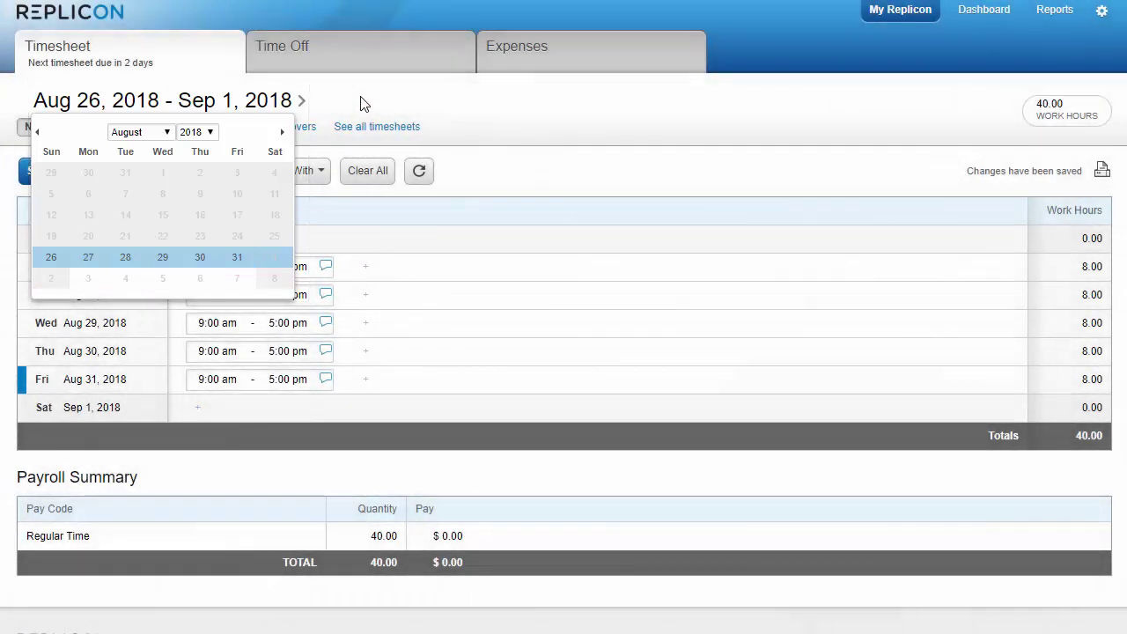
left_click(361, 104)
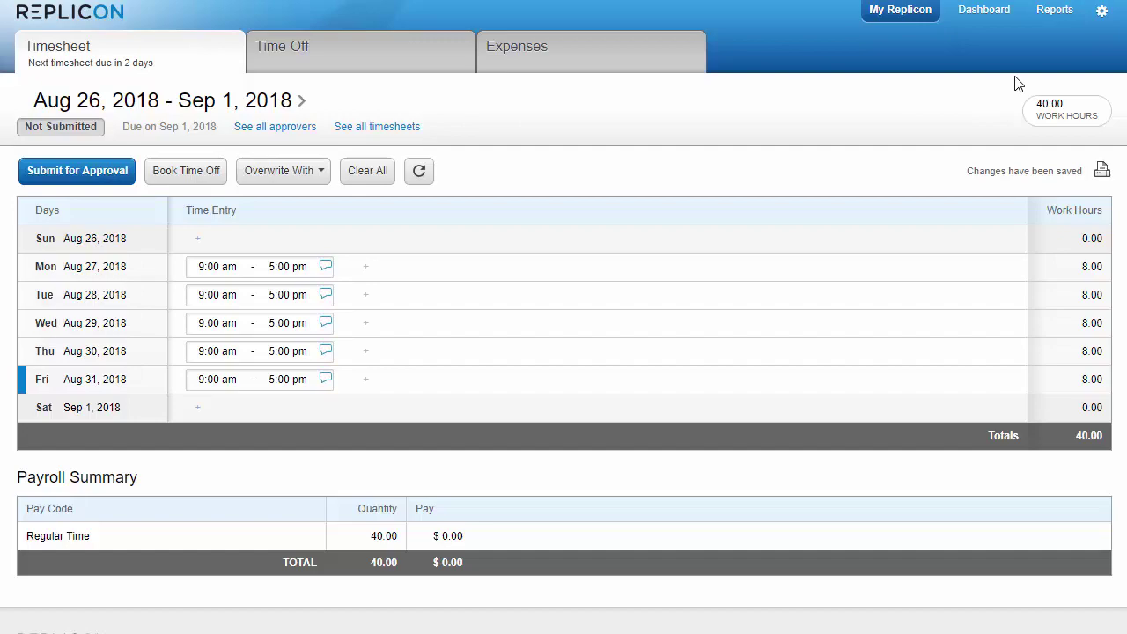
left_click(1102, 12)
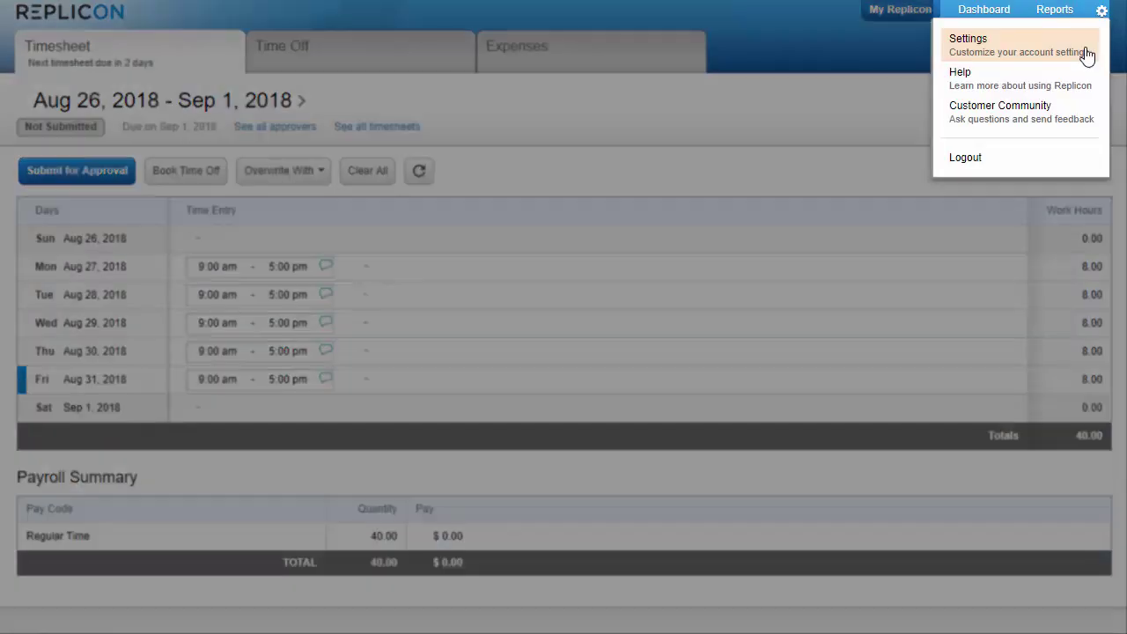
left_click(1089, 53)
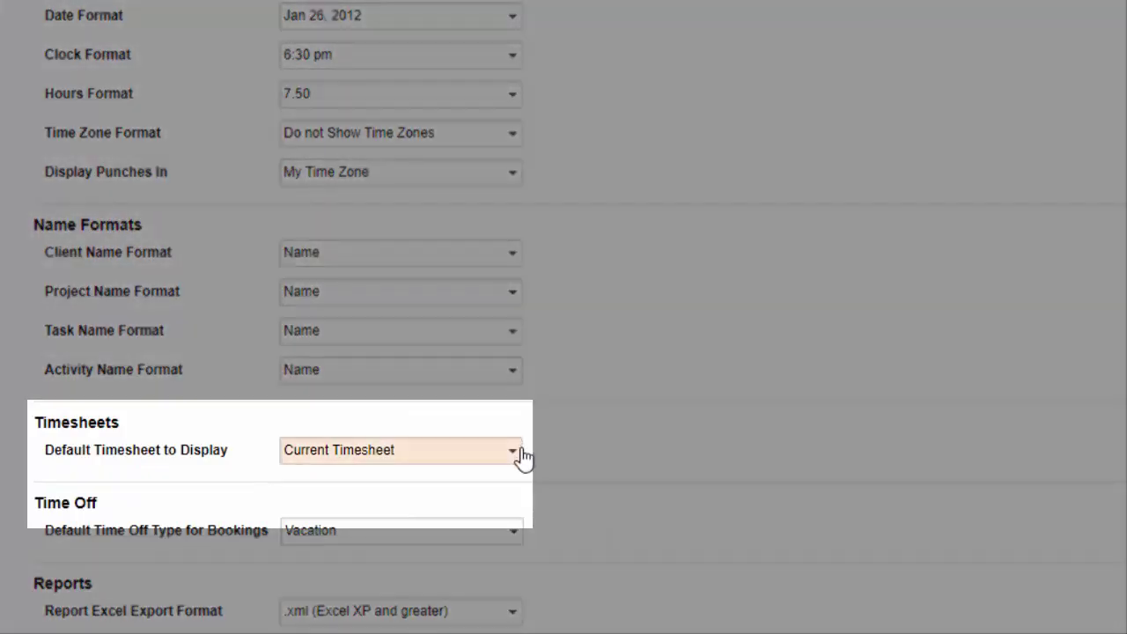
left_click(514, 452)
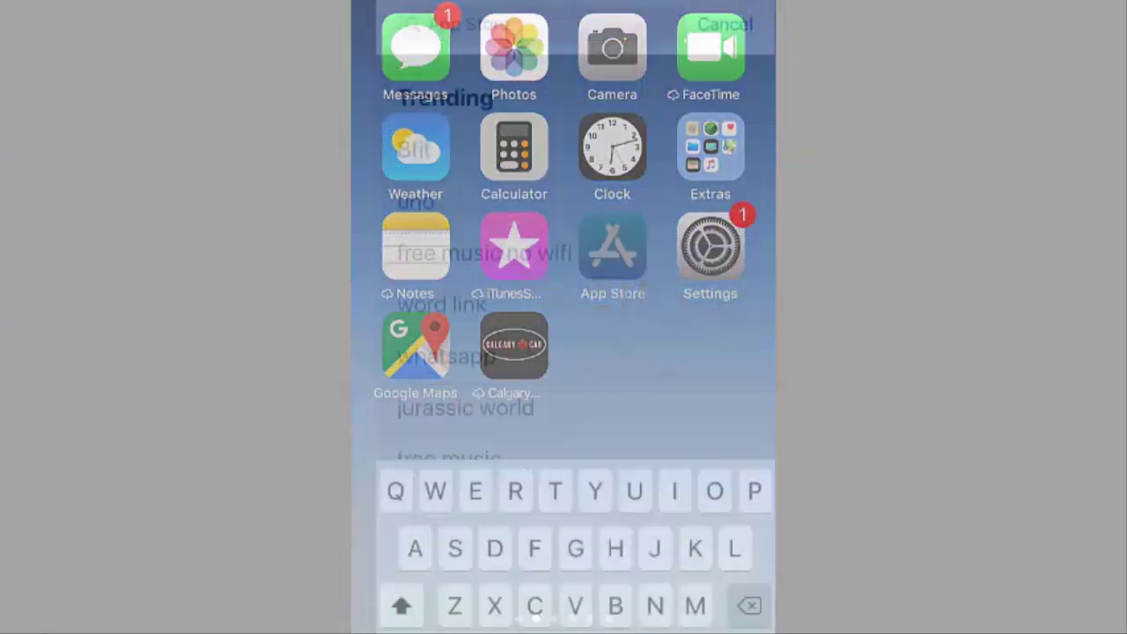
- Type 'plicon' to complete the Replicon search in the App Store
type("plic")
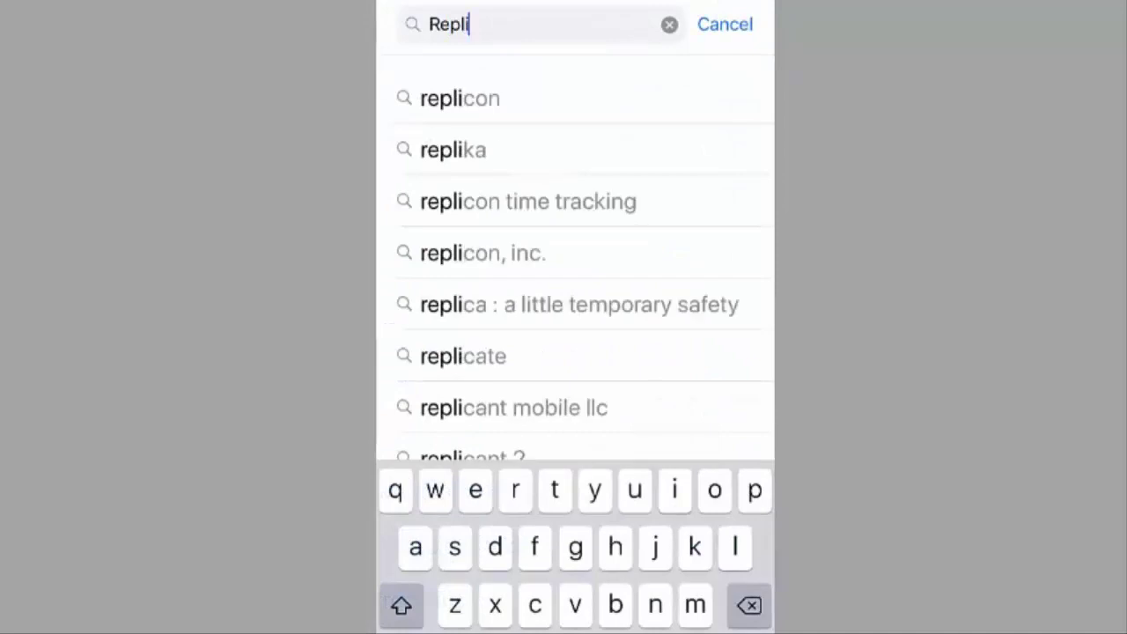
type("on")
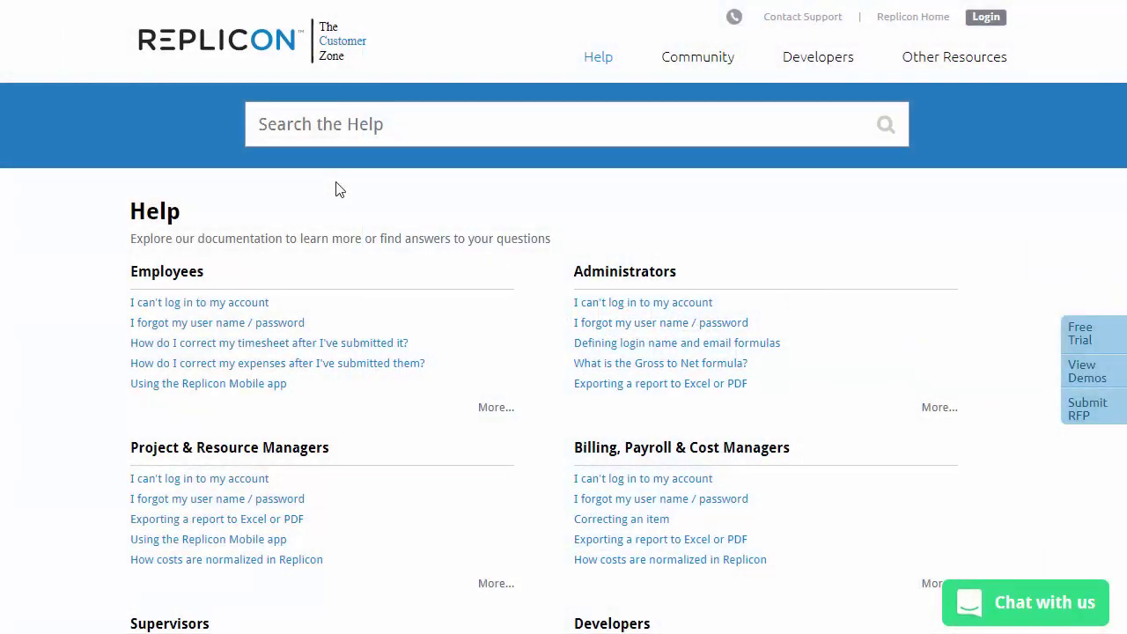
- Open the Employees help section and its Entering Time articles under Timesheets
left_click(181, 280)
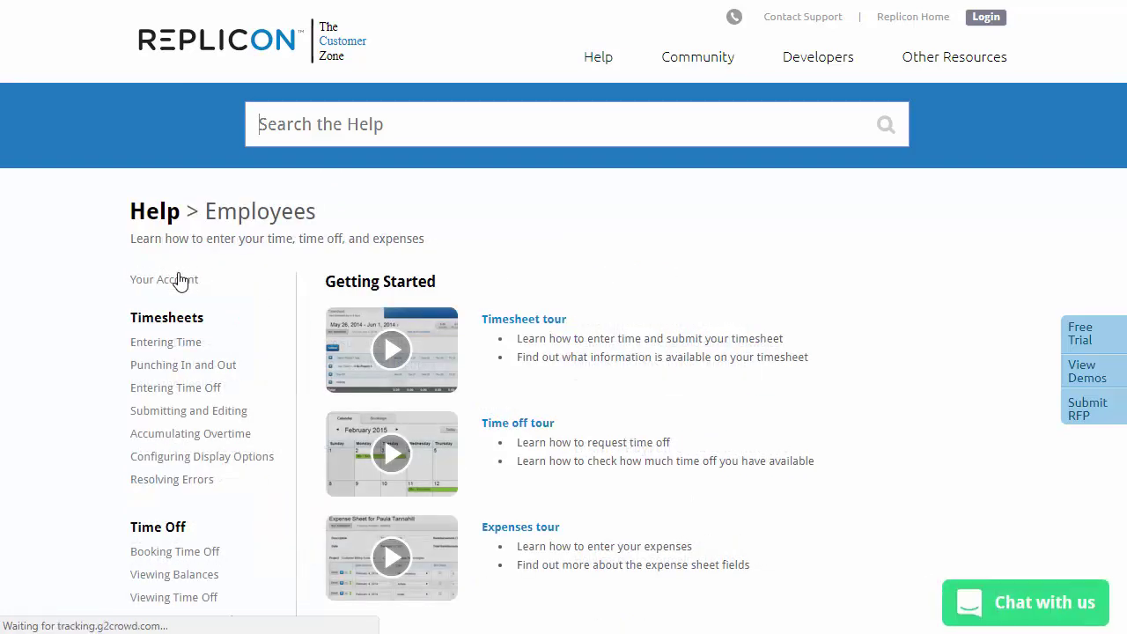
left_click(173, 348)
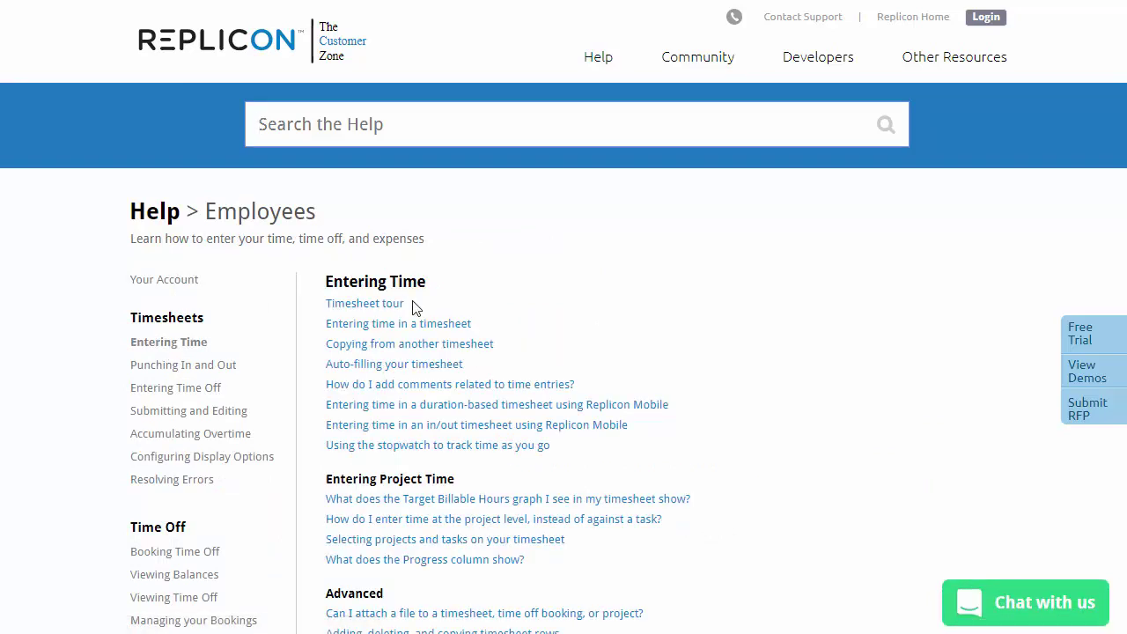